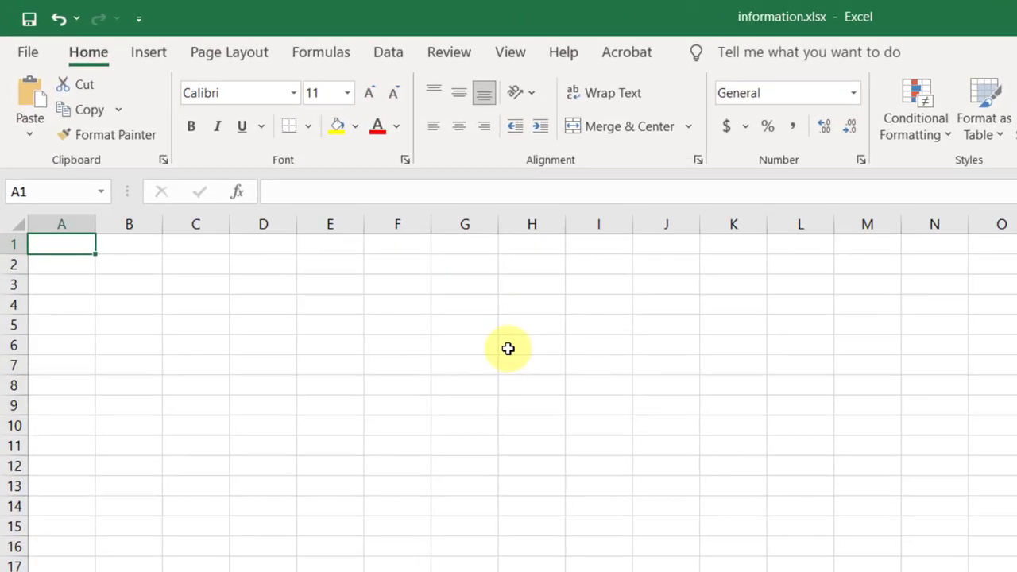
Switch the ribbon to the Formulas tab for the empty information.xlsx workbook.
click(325, 54)
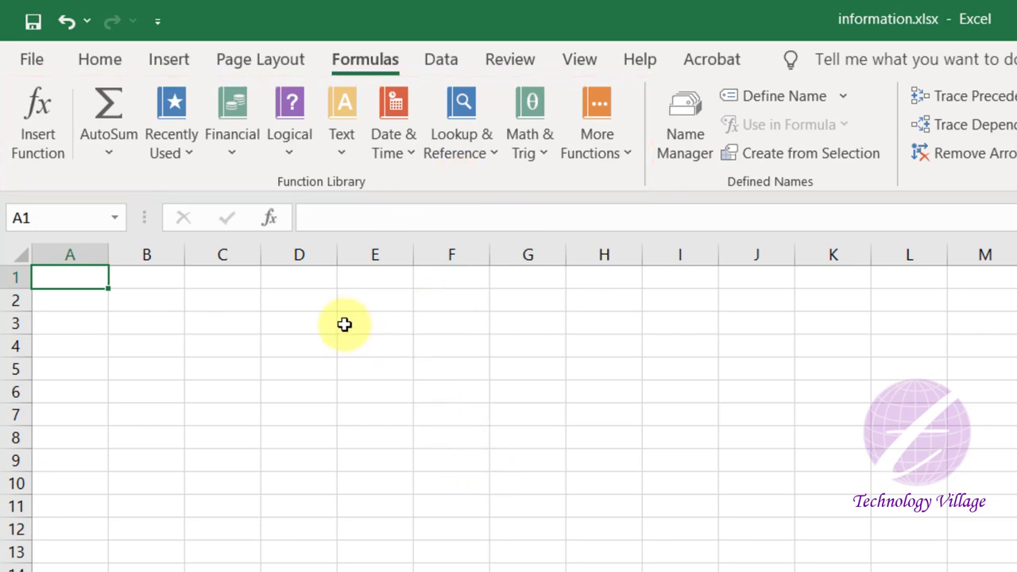
Select E4, start Insert Function, and move the dialog for a clearer view.
click(365, 344)
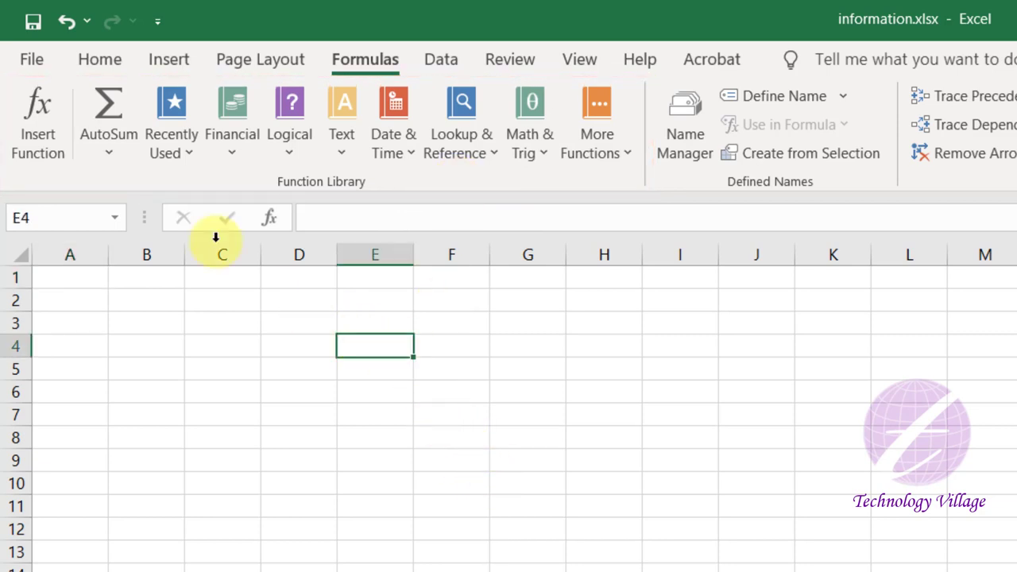
click(44, 140)
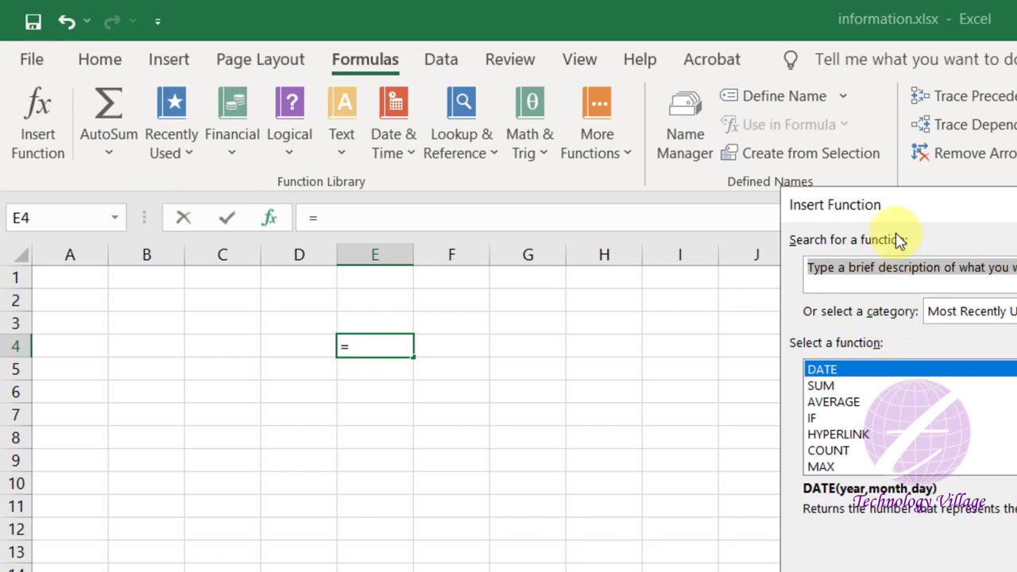
drag(899, 206, 659, 266)
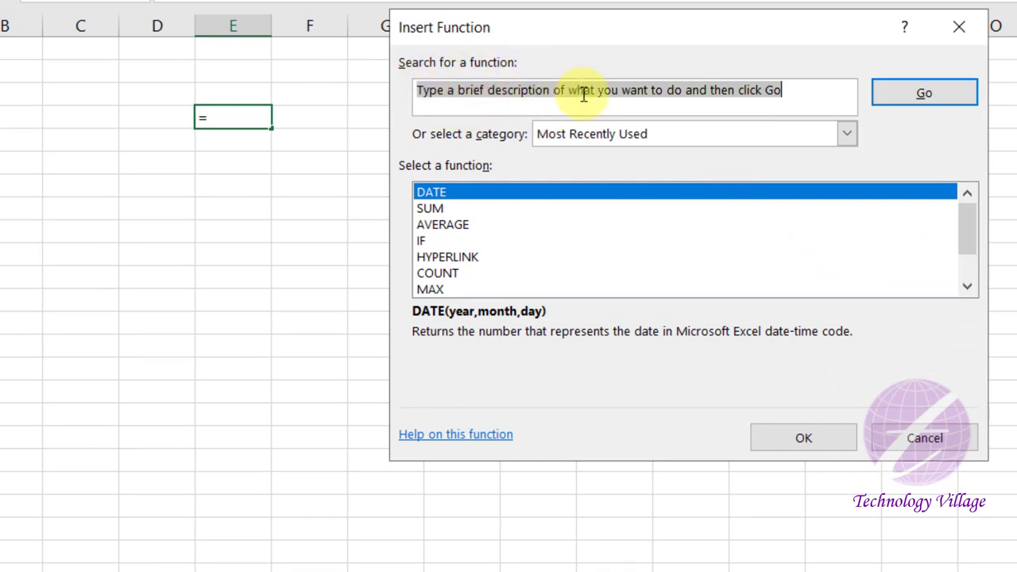
Set the function category to All and browse the list from ACCRINTM.
click(628, 140)
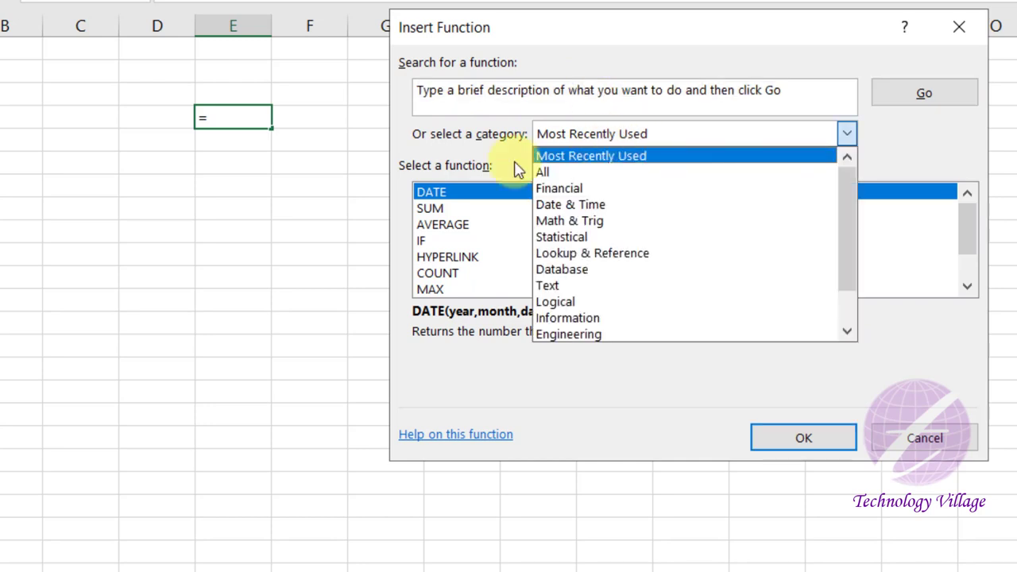
click(419, 147)
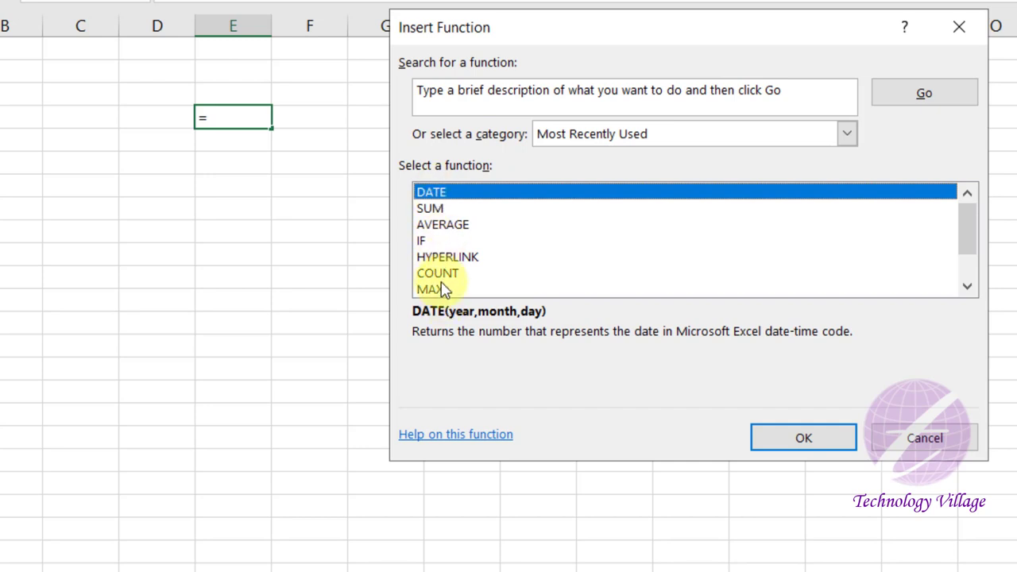
click(639, 135)
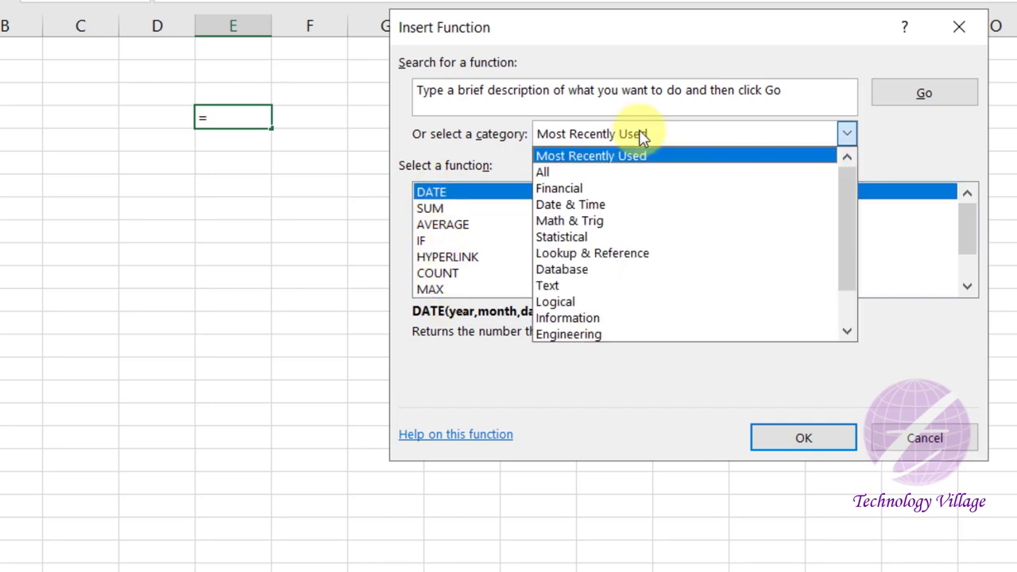
click(595, 173)
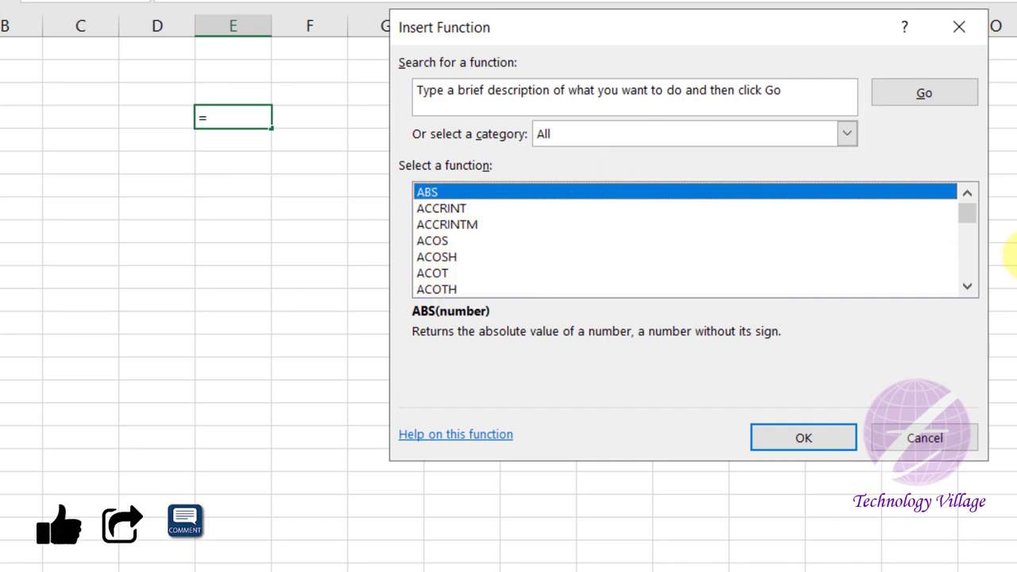
click(954, 224)
mouse_move(966, 219)
mouse_down()
mouse_move(969, 274)
mouse_move(965, 200)
mouse_up()
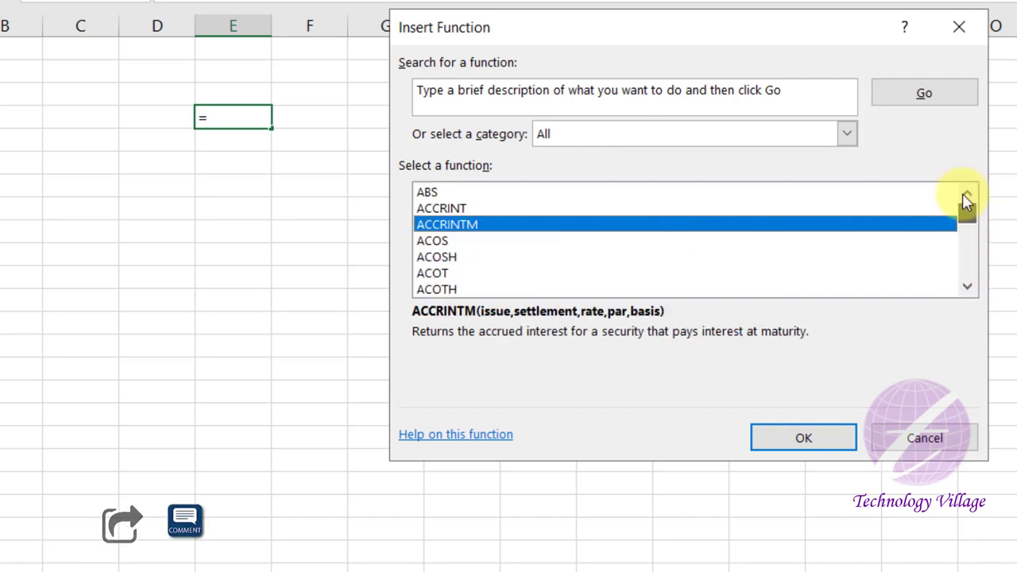
click(845, 135)
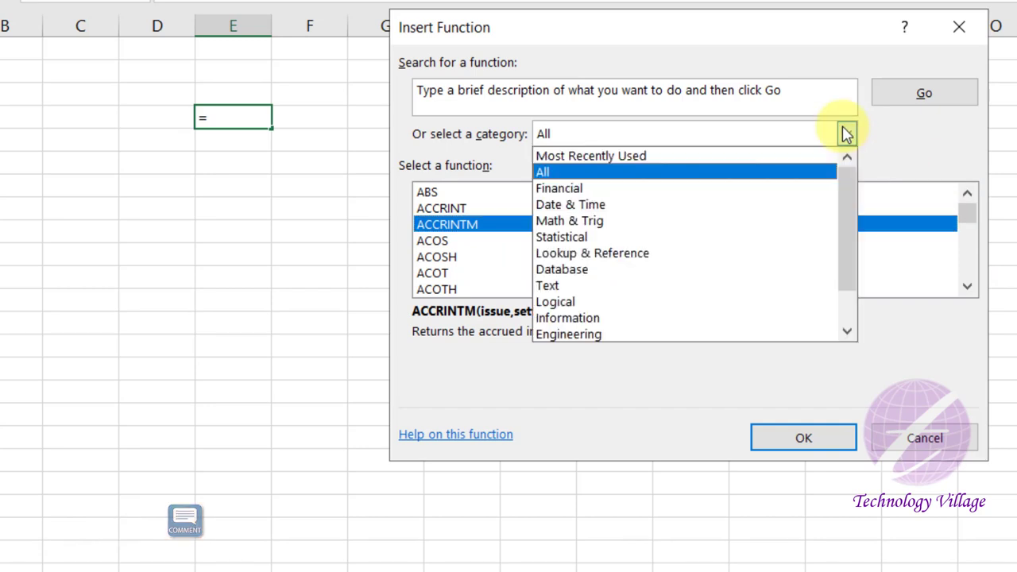
Filter to Financial, then Math & Trig, and pick SUM so E4 holds =SUM().
click(592, 191)
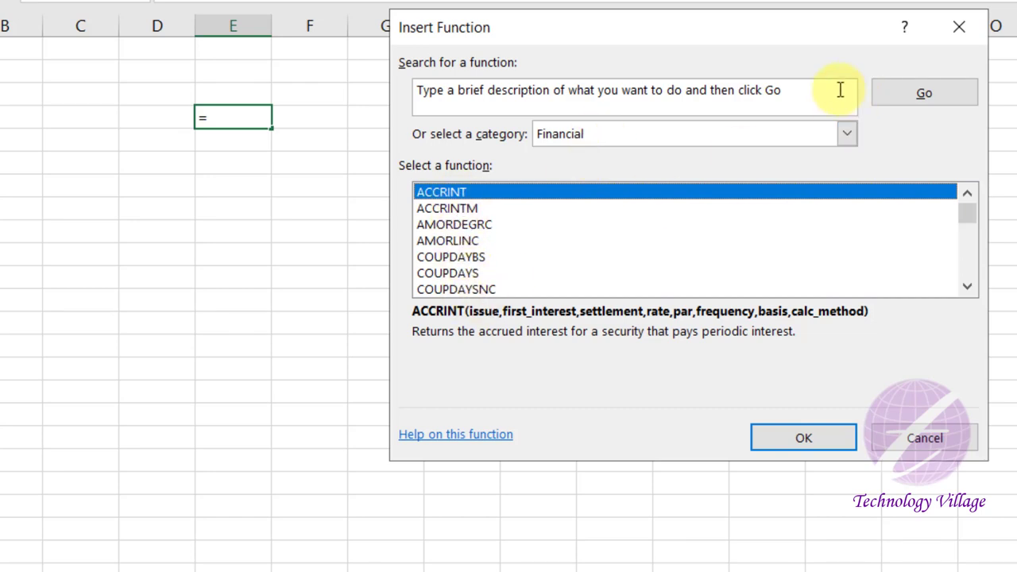
click(817, 137)
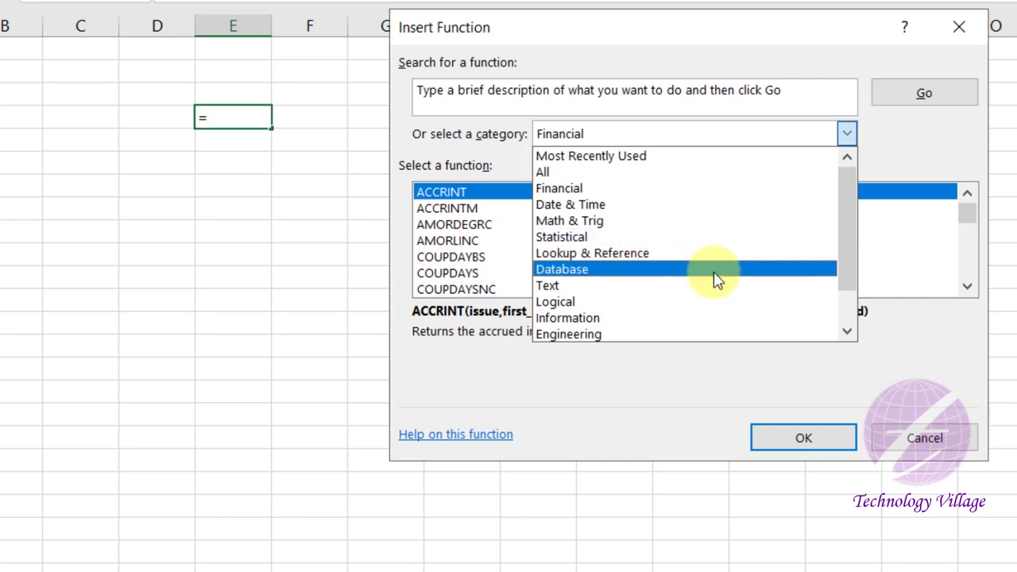
scroll(653, 303, down, 1)
scroll(653, 304, down, 1)
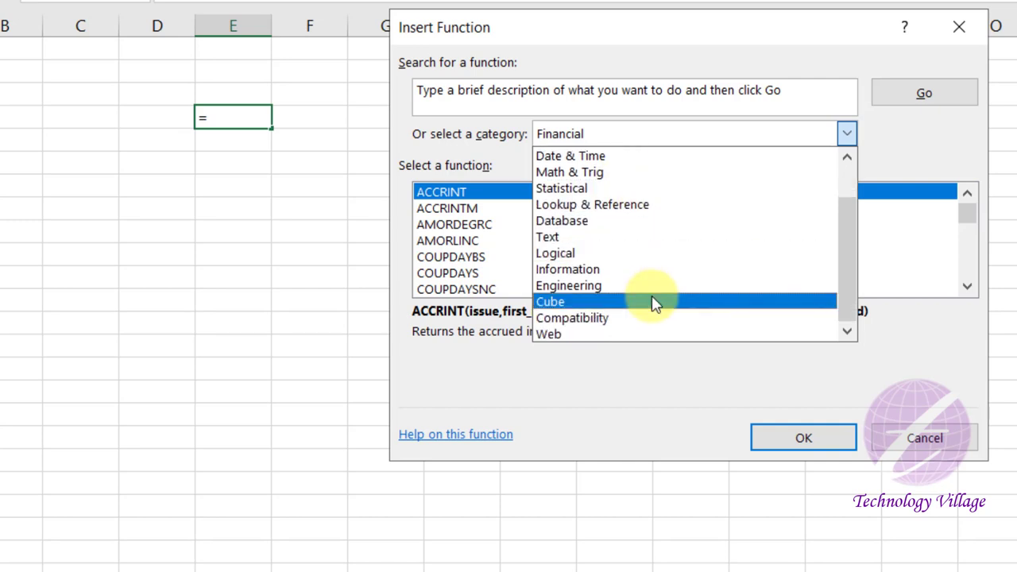
scroll(654, 303, up, 1)
scroll(654, 301, up, 1)
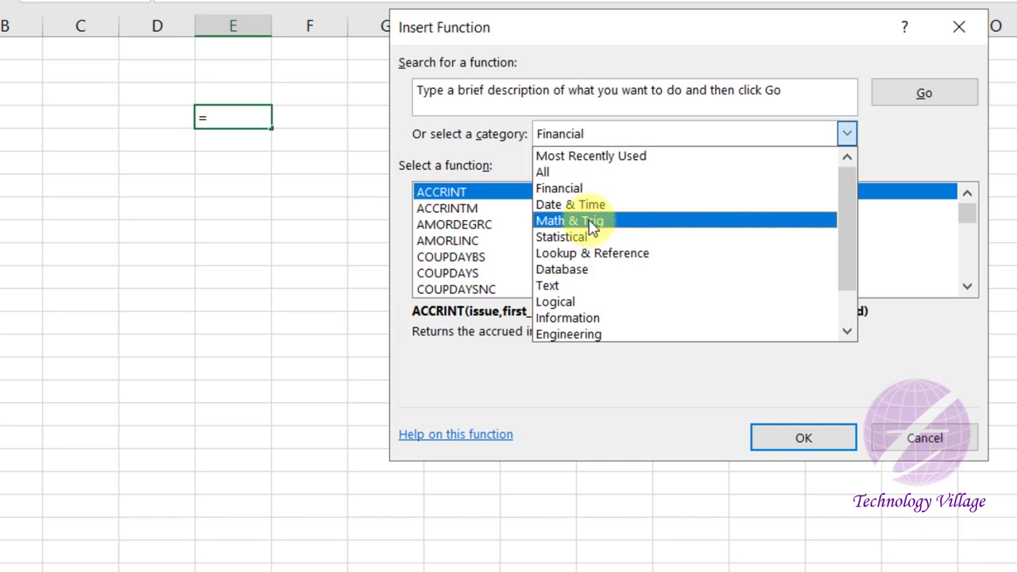
click(592, 221)
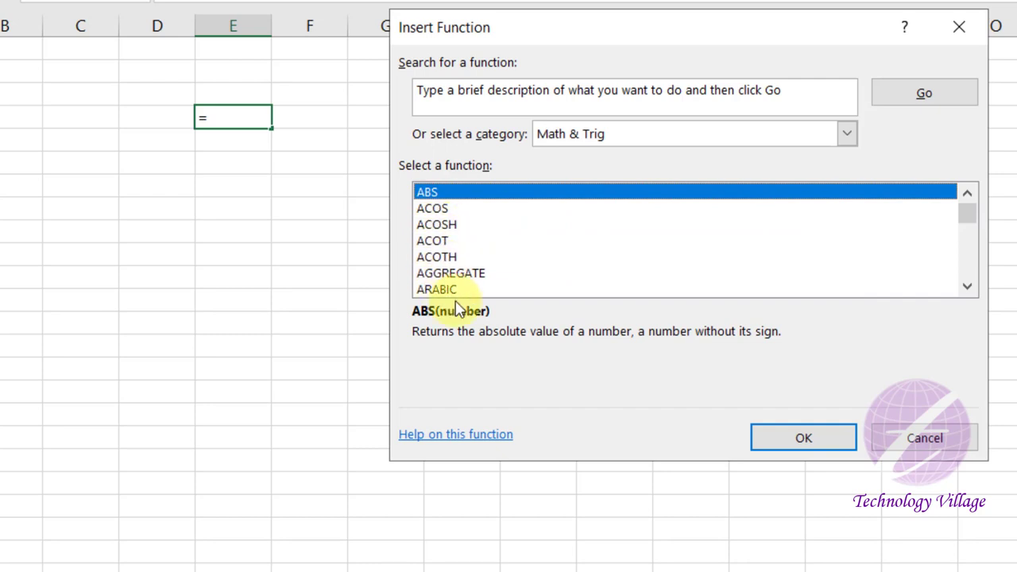
drag(969, 216, 970, 259)
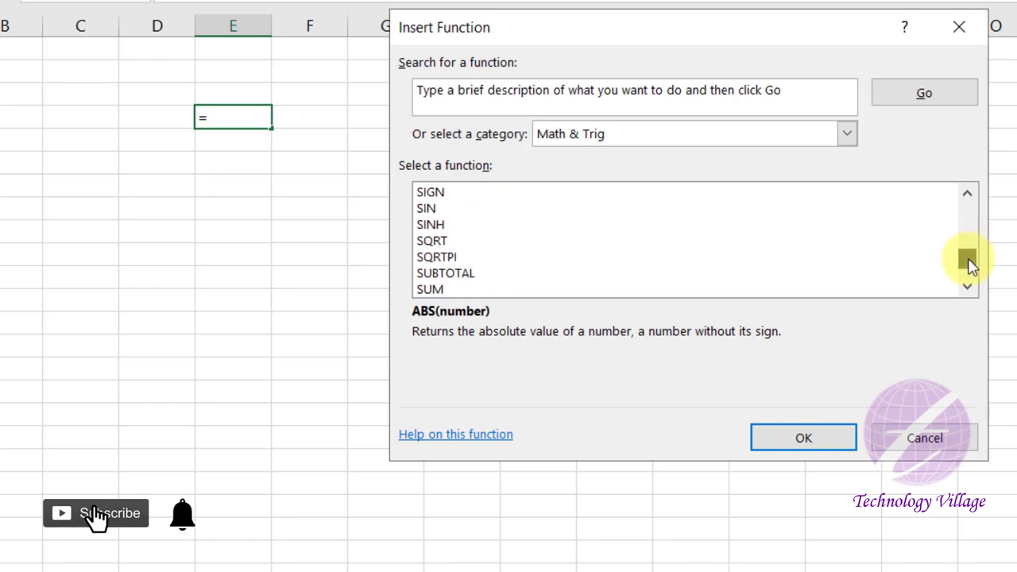
click(435, 291)
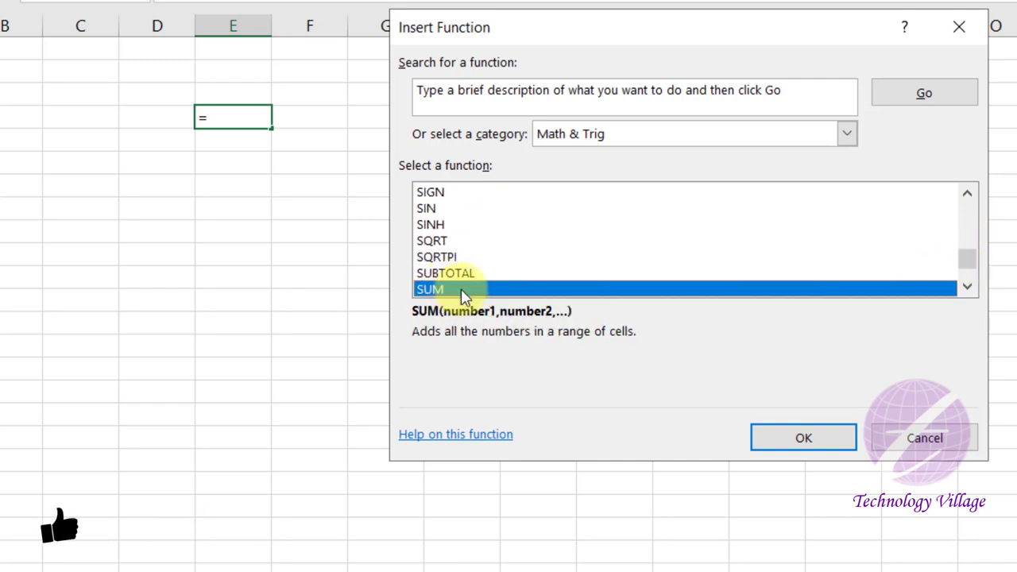
click(812, 437)
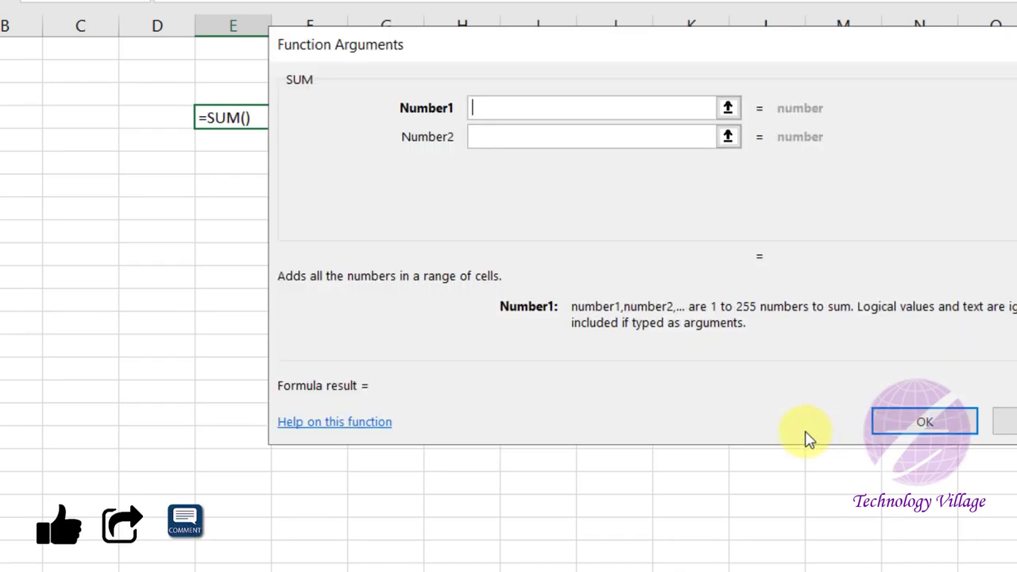
Give SUM the arguments 5 and 5 so E4 holds =SUM(5,5) showing 10.
drag(363, 44, 443, 41)
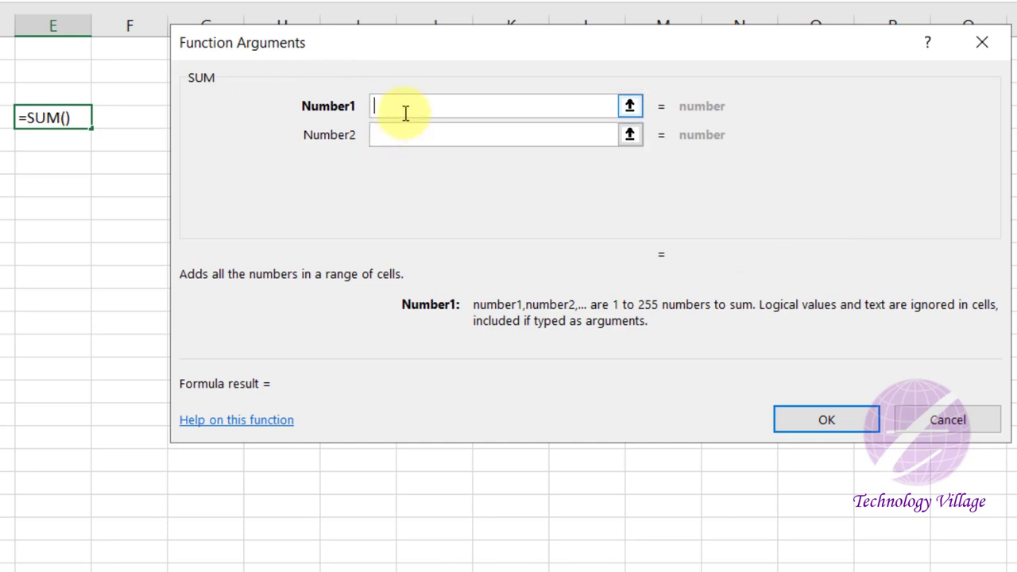
text(5,)
text(5)
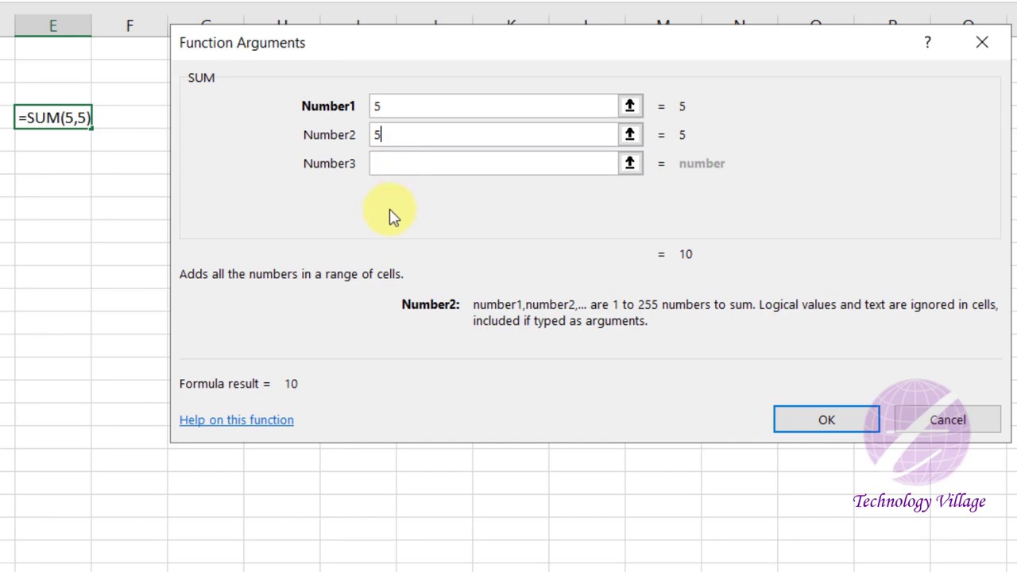
click(824, 428)
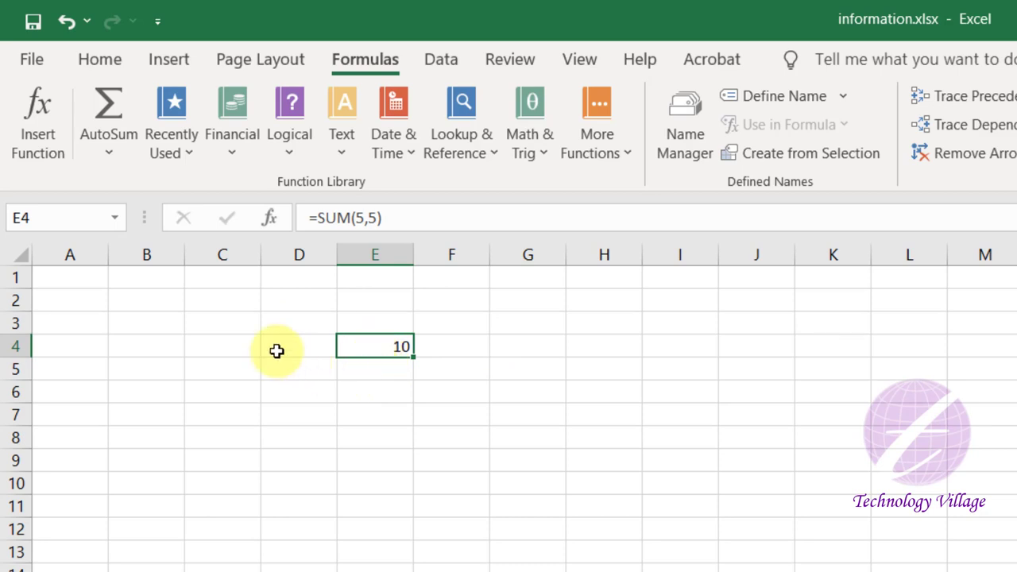
Enter 3 in B3 and 5 in C3, then select D3.
click(136, 321)
text(3)
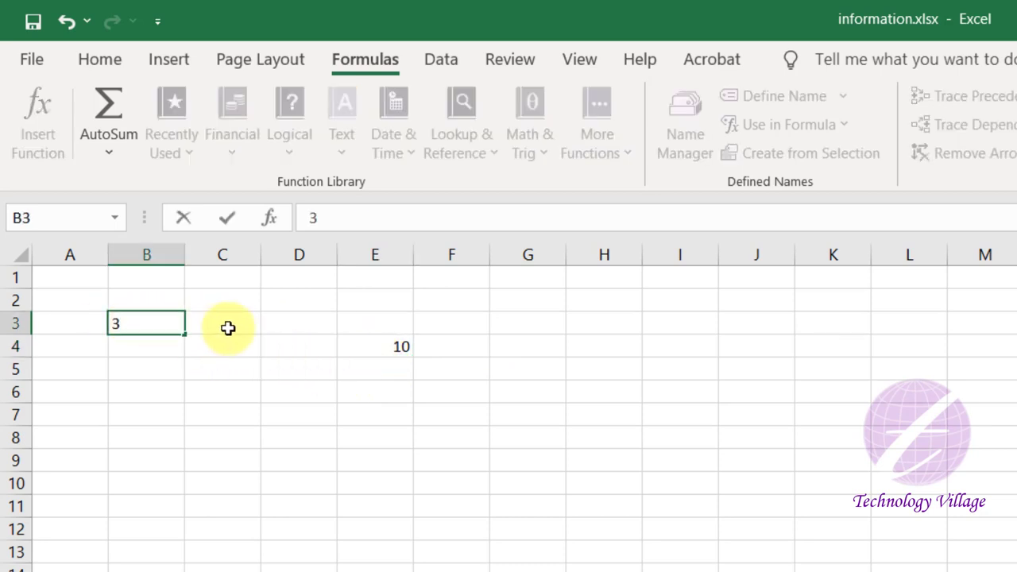
click(228, 327)
text(5)
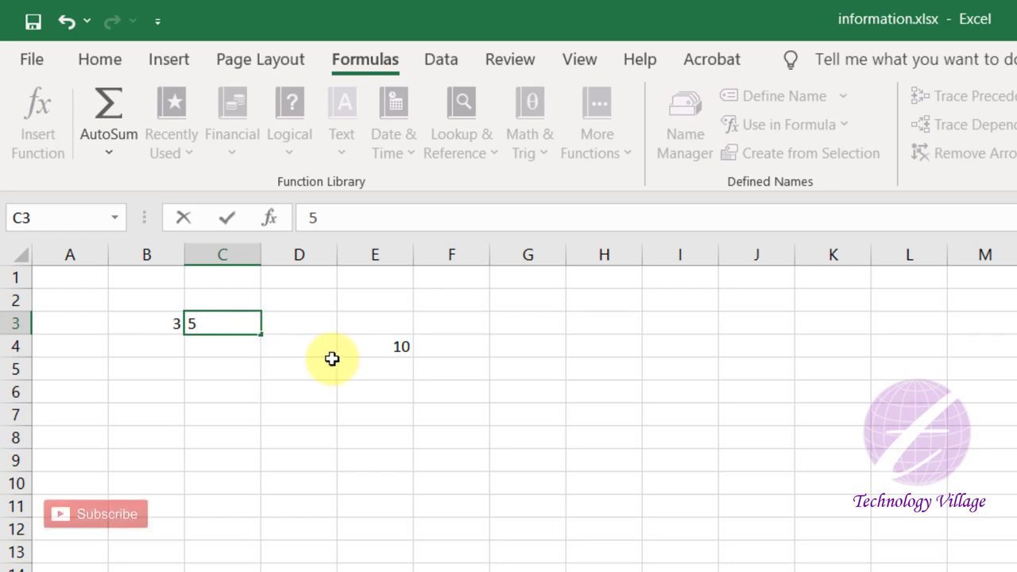
click(298, 334)
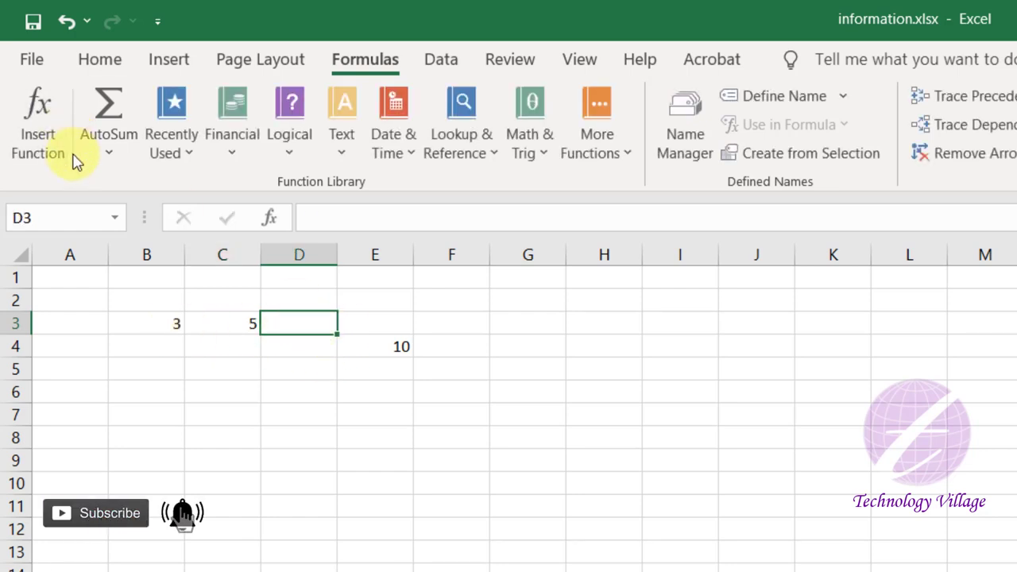
Insert SUM into D3 from the Most Recently Used function category.
click(50, 141)
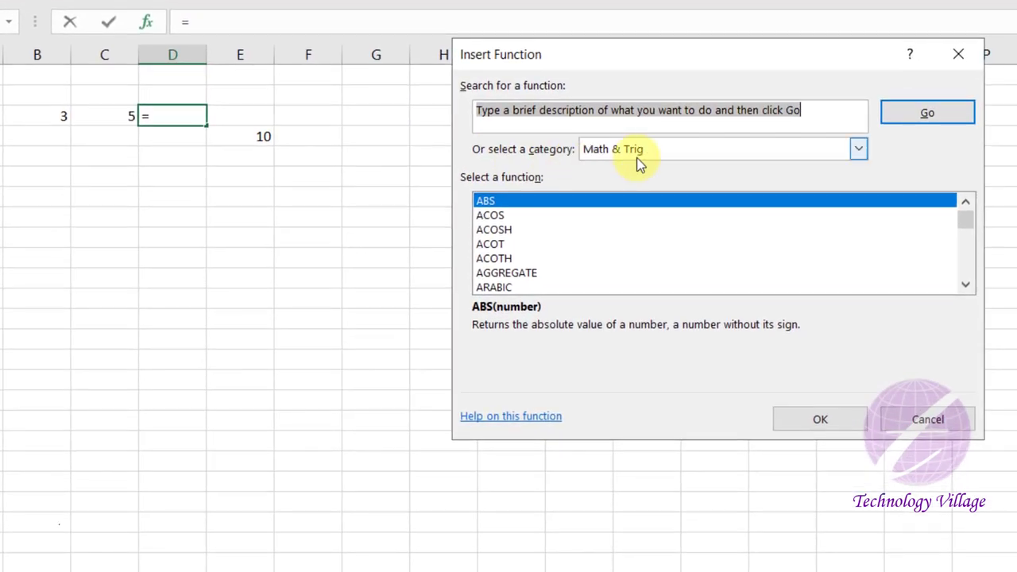
click(693, 148)
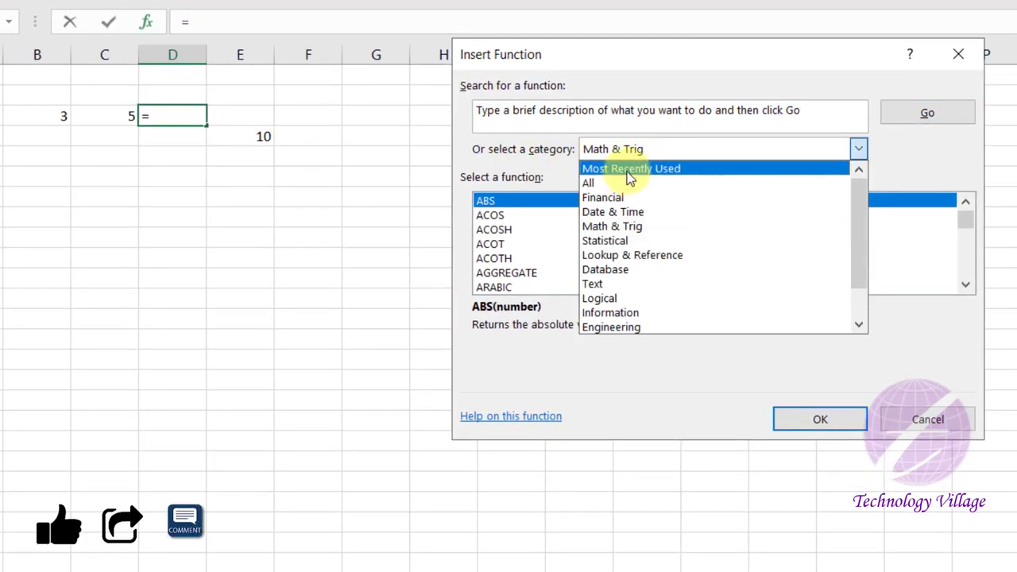
click(630, 169)
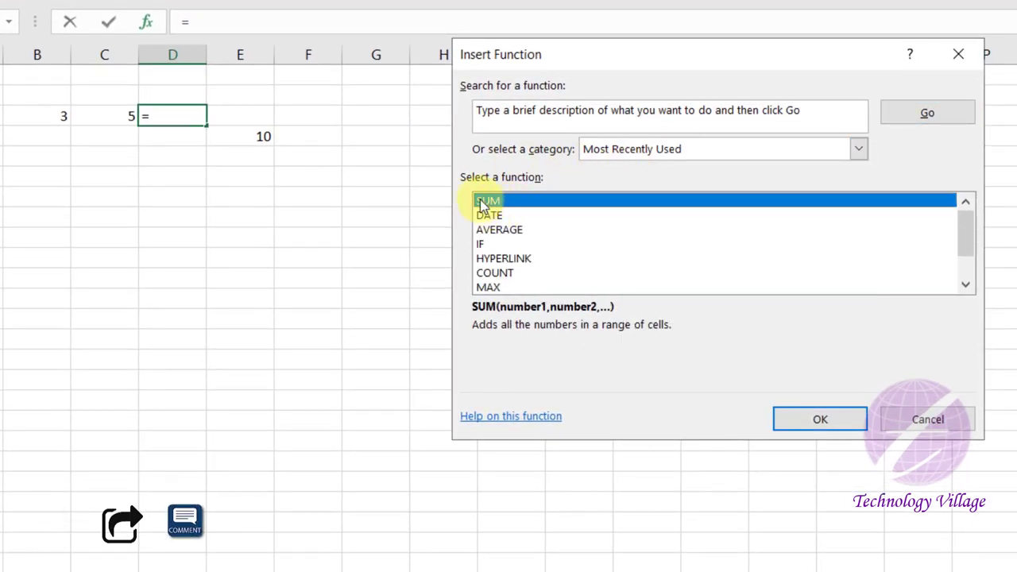
click(824, 419)
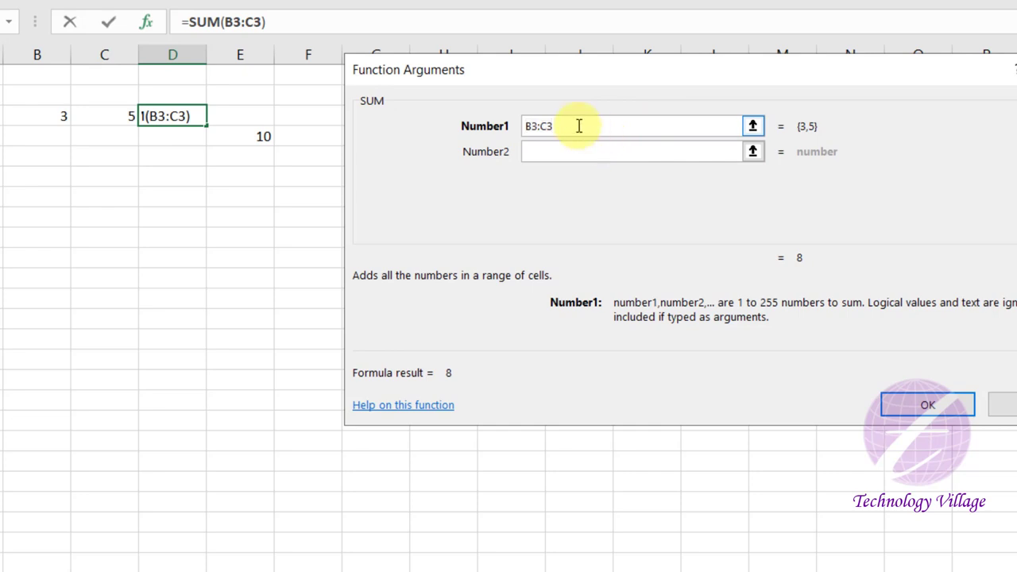
Replace the B3:C3 range with separate arguments B3 and C3, giving =SUM(B3,C3) = 8.
key(BackSpace)
key(BackSpace)
key(BackSpace)
key(BackSpace)
key(BackSpace)
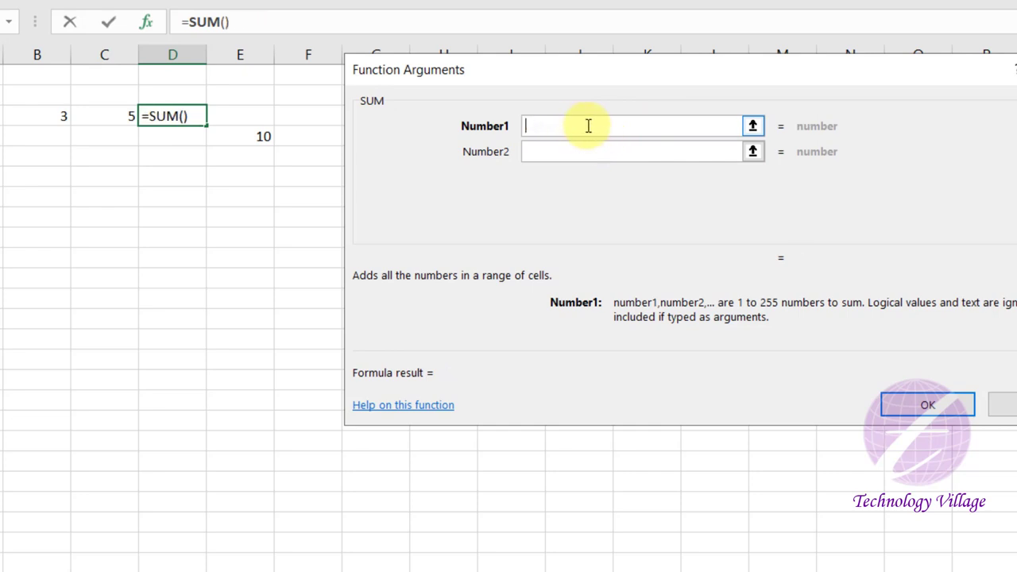
click(57, 116)
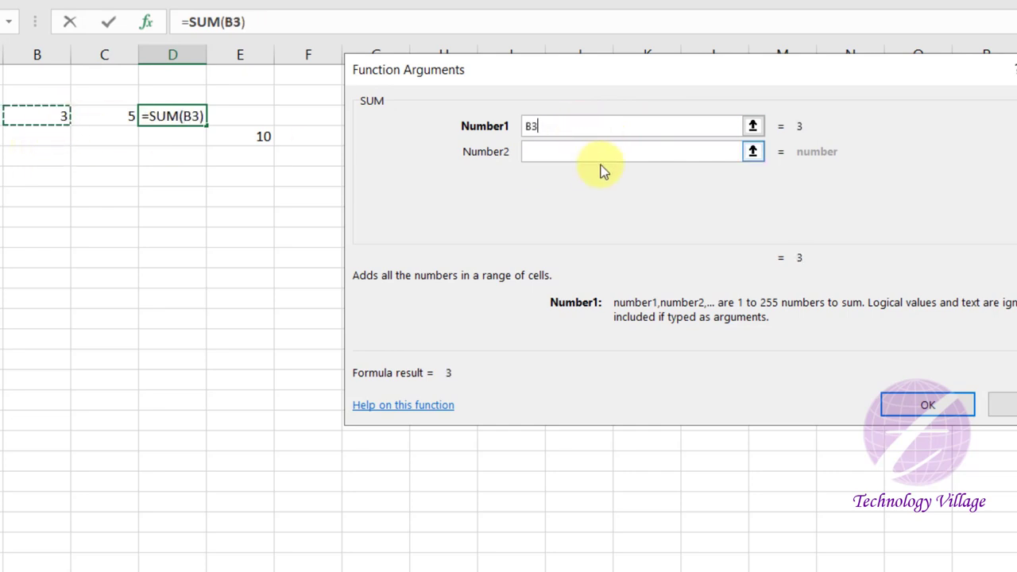
click(540, 153)
click(111, 117)
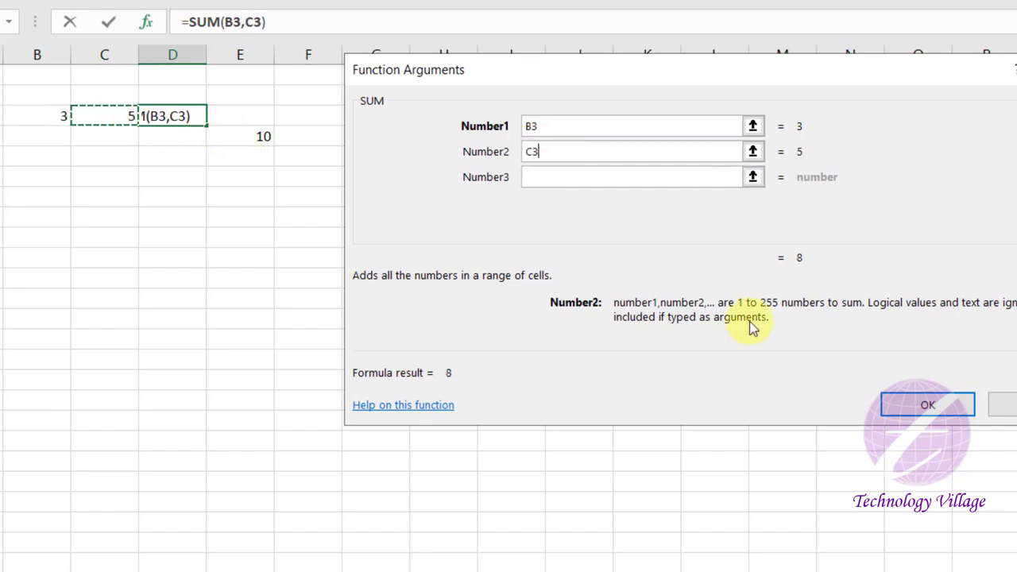
click(928, 406)
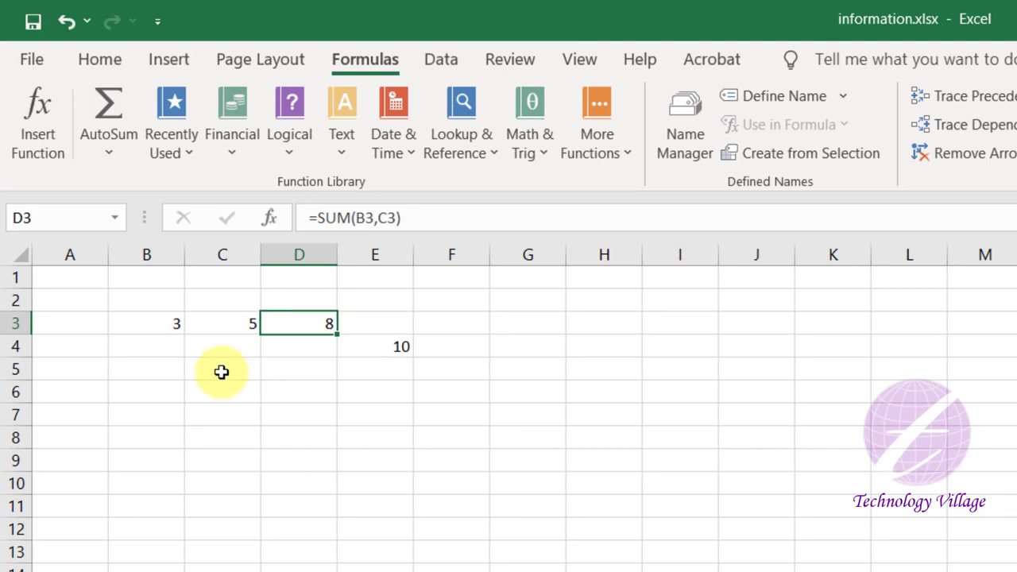
click(222, 370)
Insert DATE in C5 with year 2021, month 12, day 12, showing 12/12/2021.
click(50, 151)
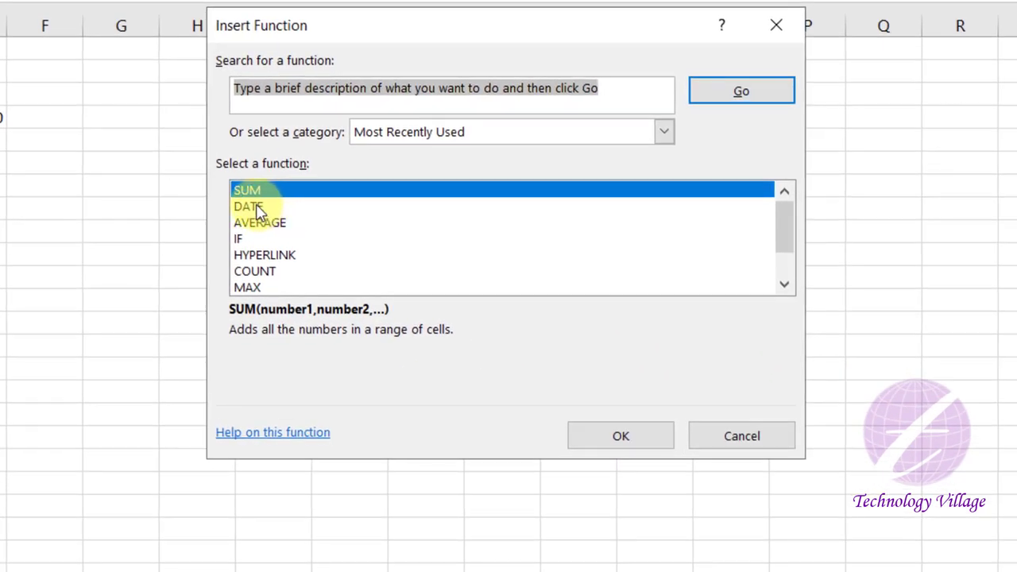
click(259, 209)
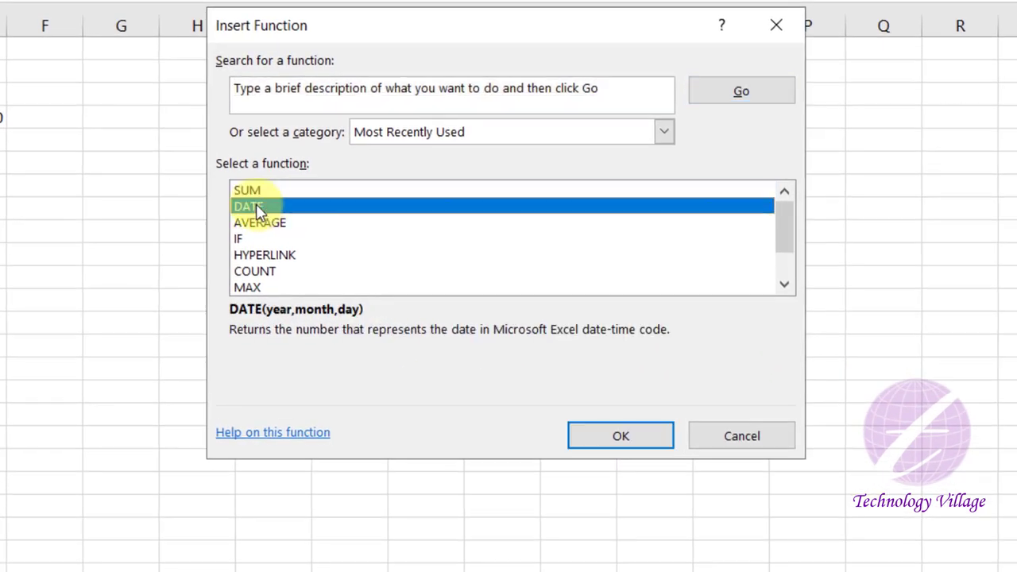
click(596, 442)
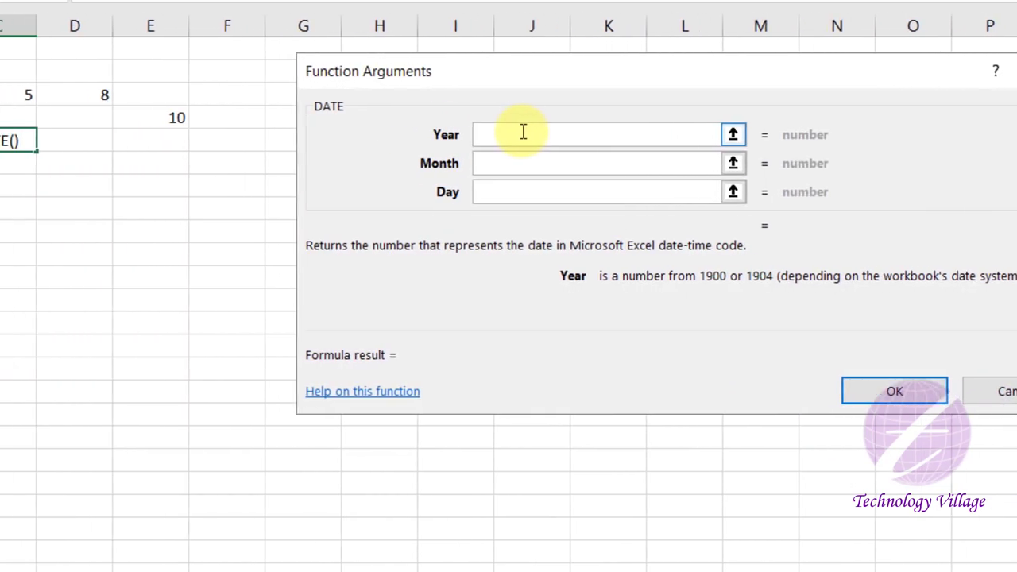
text(2021)
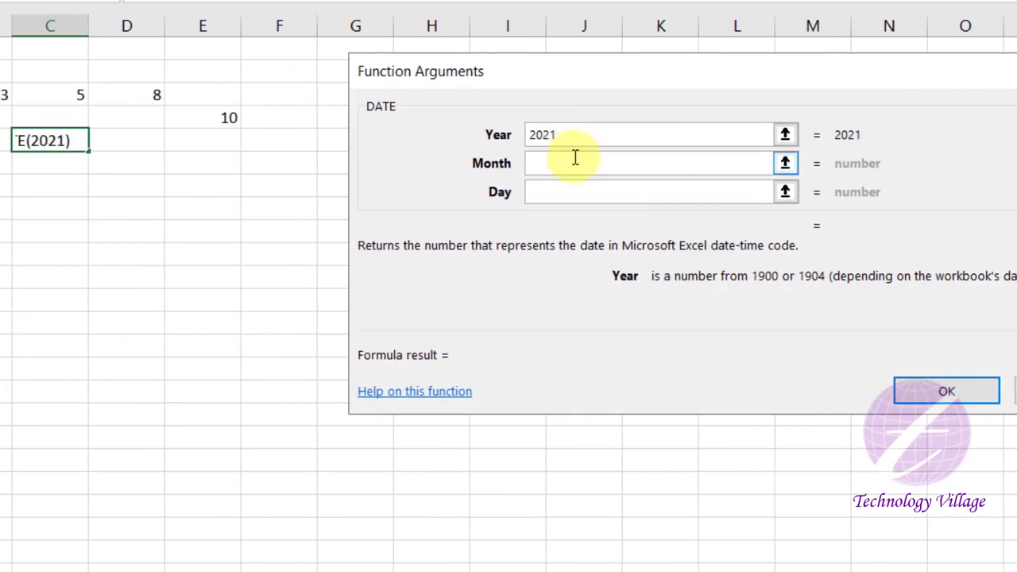
click(573, 158)
text(12)
click(564, 192)
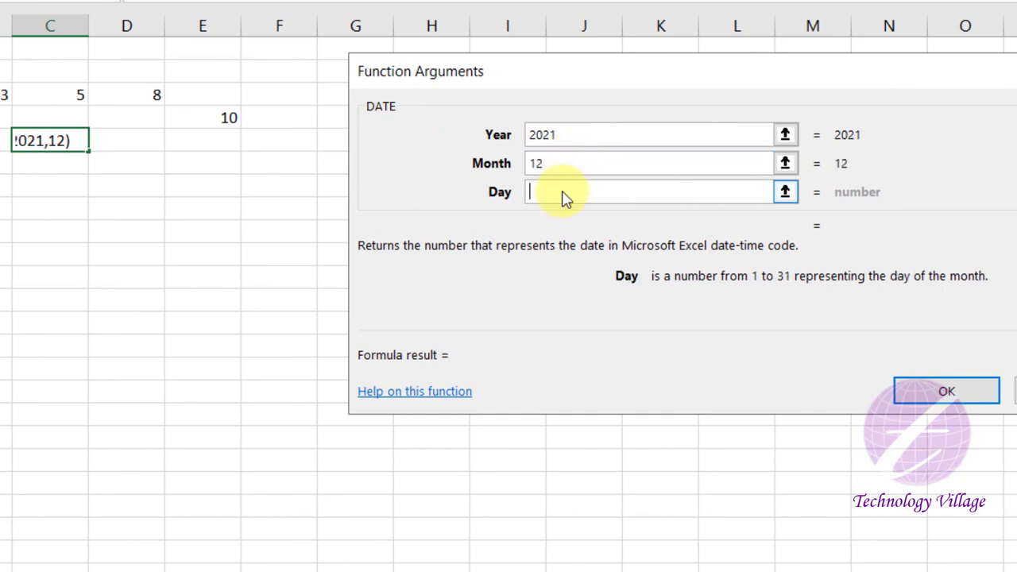
text(12)
click(929, 391)
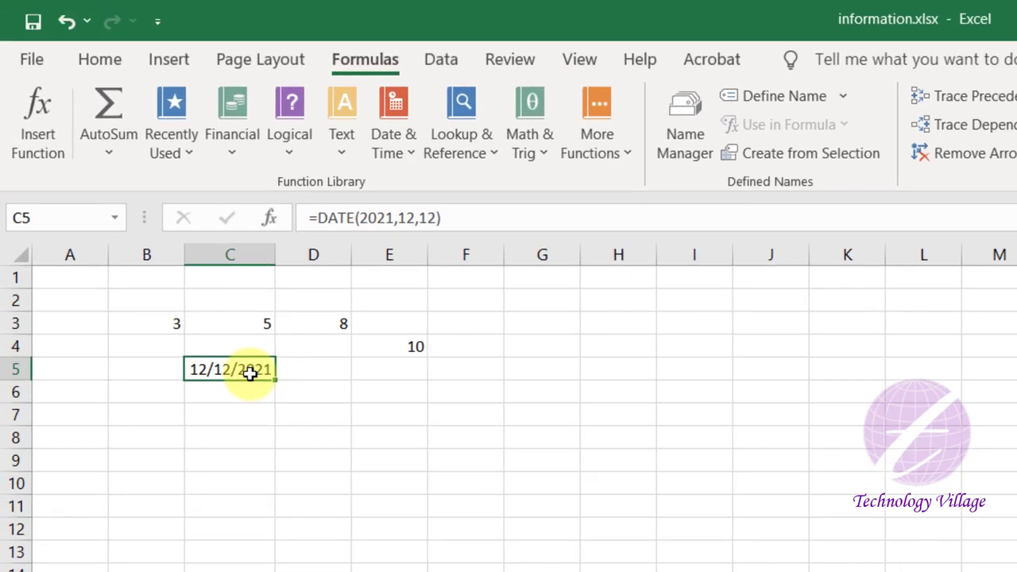
click(305, 412)
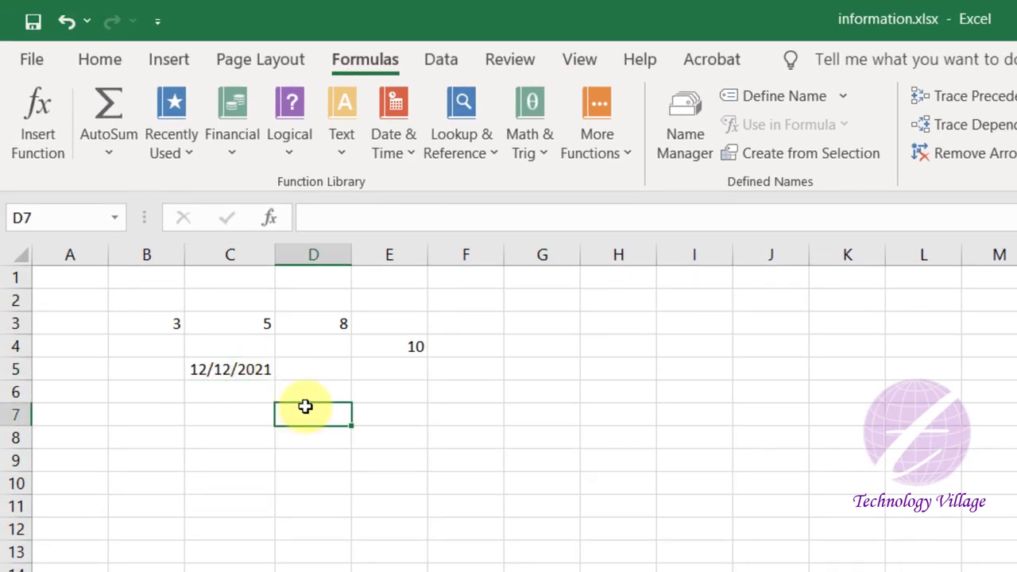
click(45, 153)
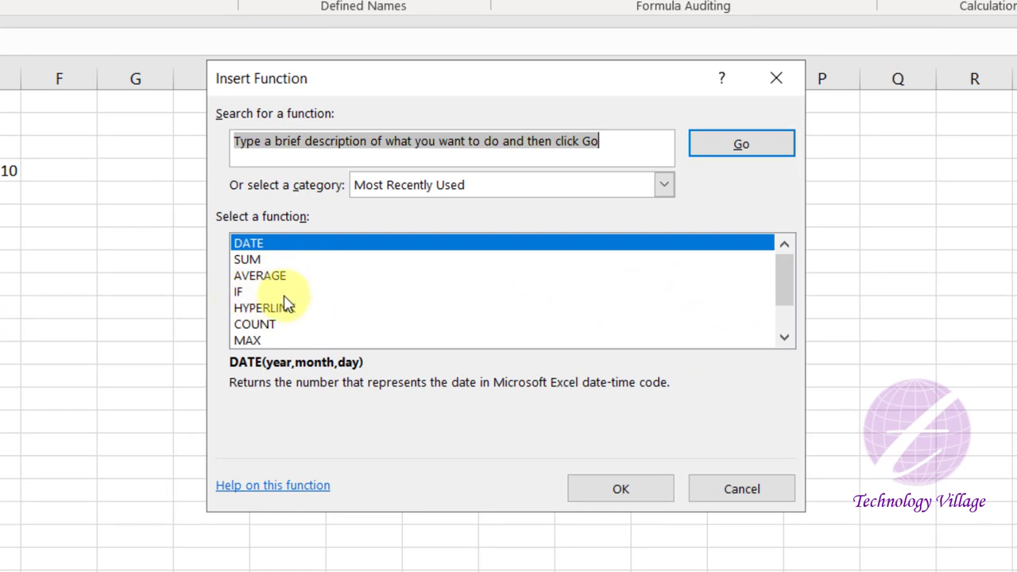
click(256, 325)
click(258, 341)
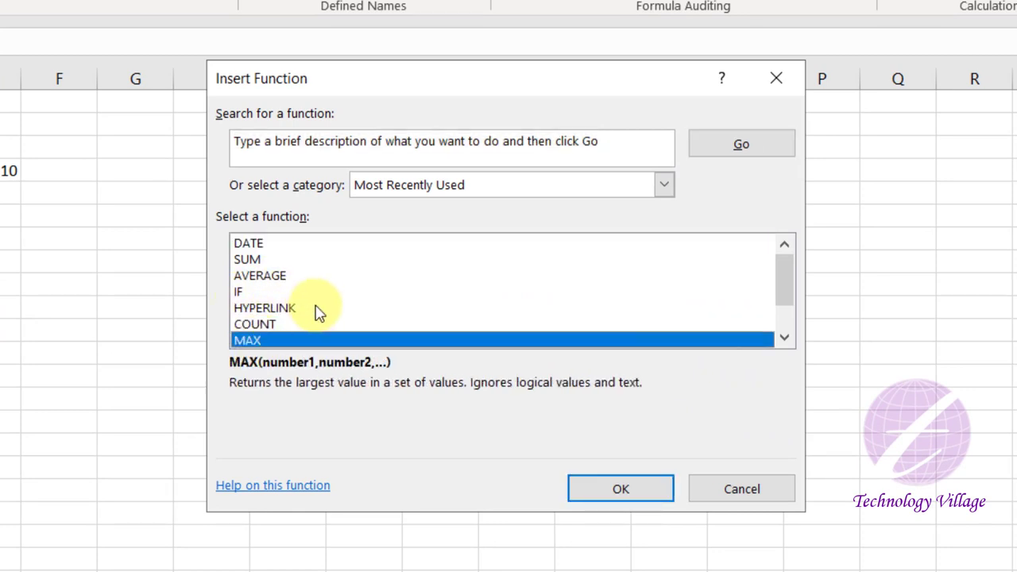
scroll(331, 304, down, 1)
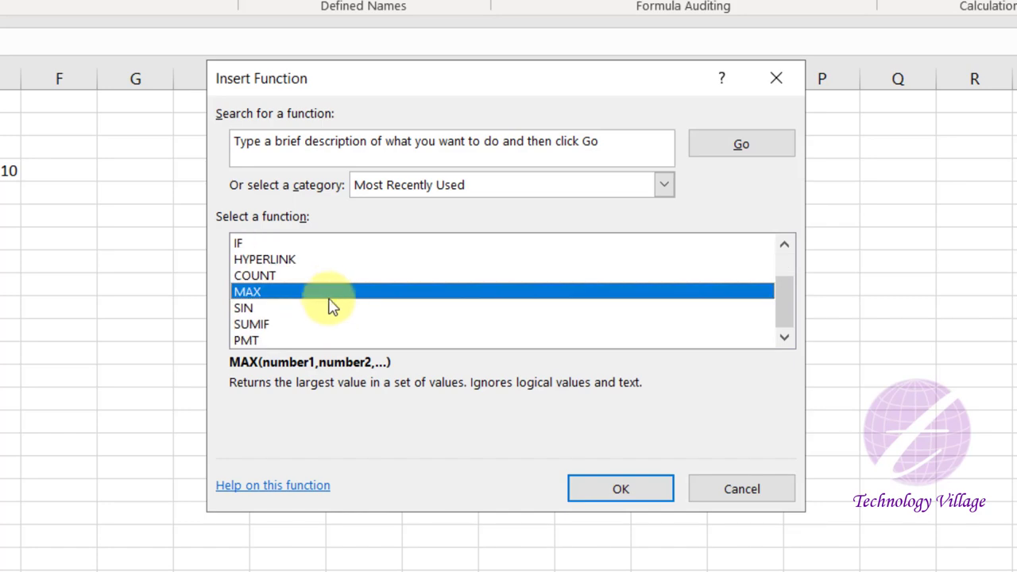
click(736, 491)
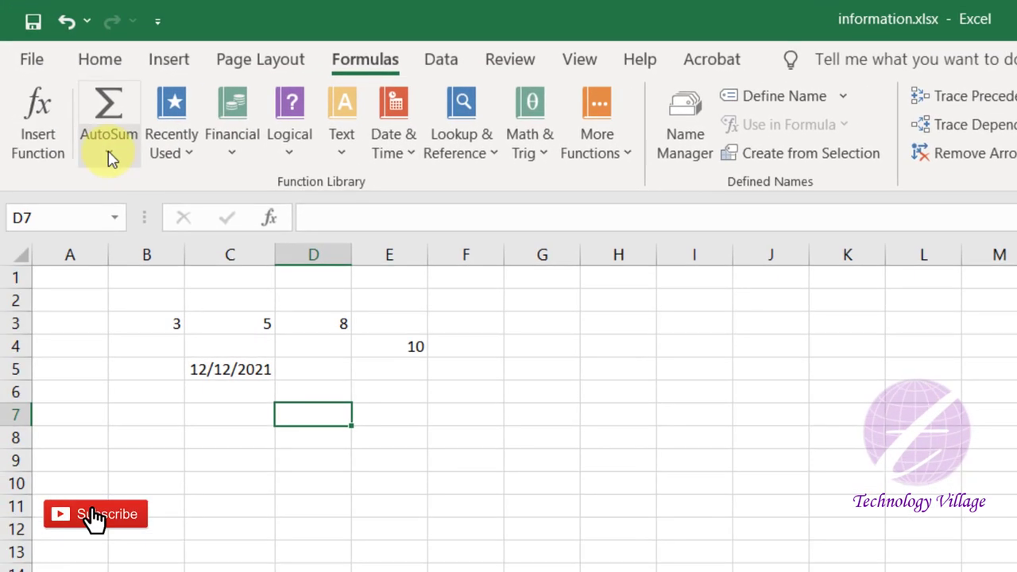
Open the AutoSum dropdown on the Formulas tab, then the one in Home's Editing group.
click(109, 153)
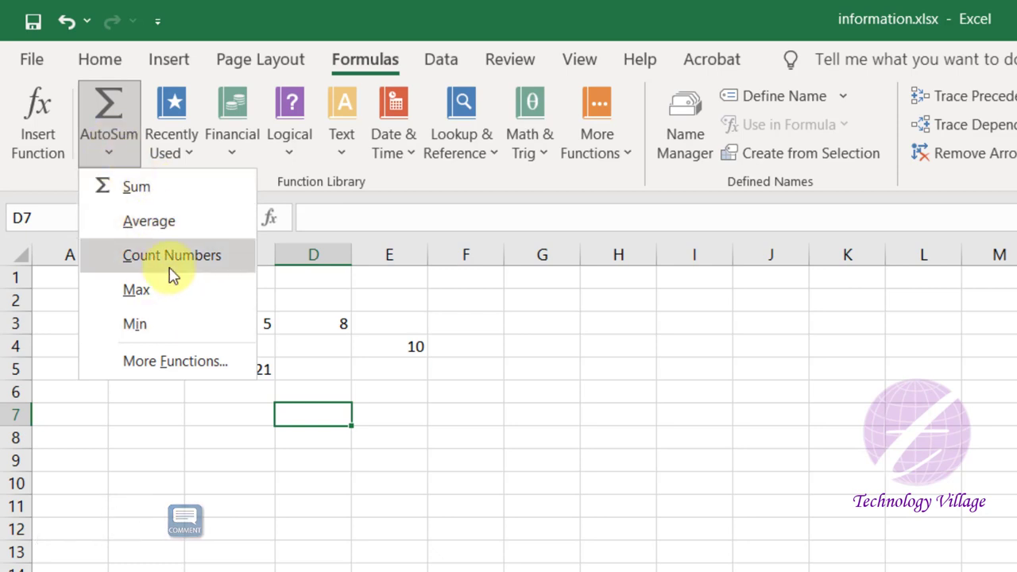
click(100, 60)
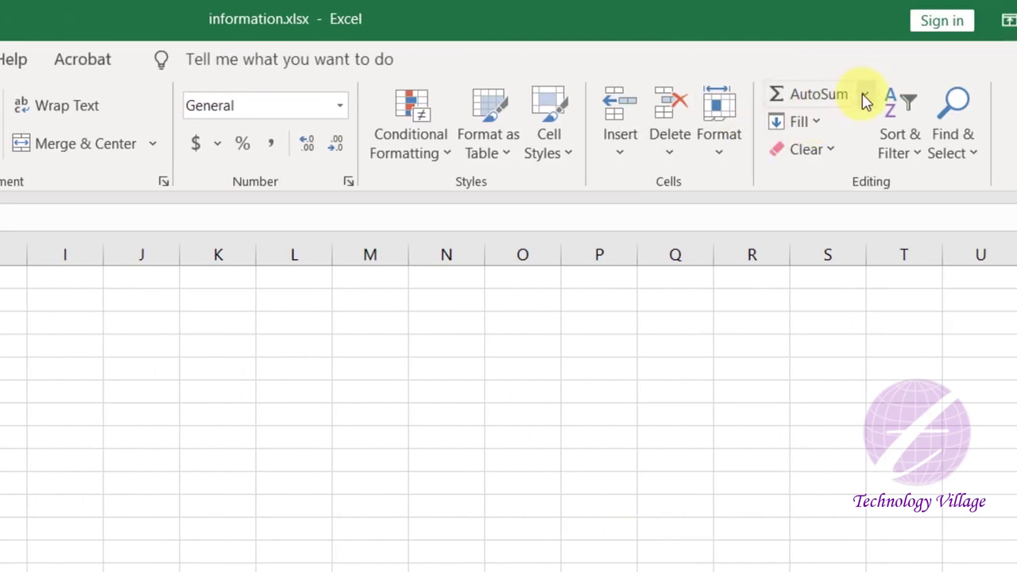
click(867, 100)
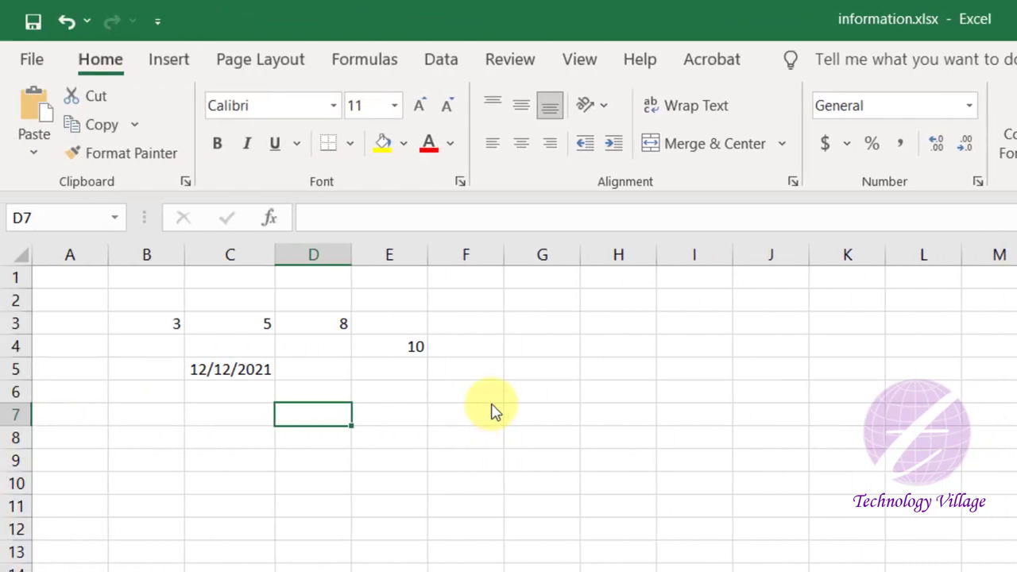
Back on Formulas, open and cancel Insert Function for D7, then list Recently Used functions.
click(366, 62)
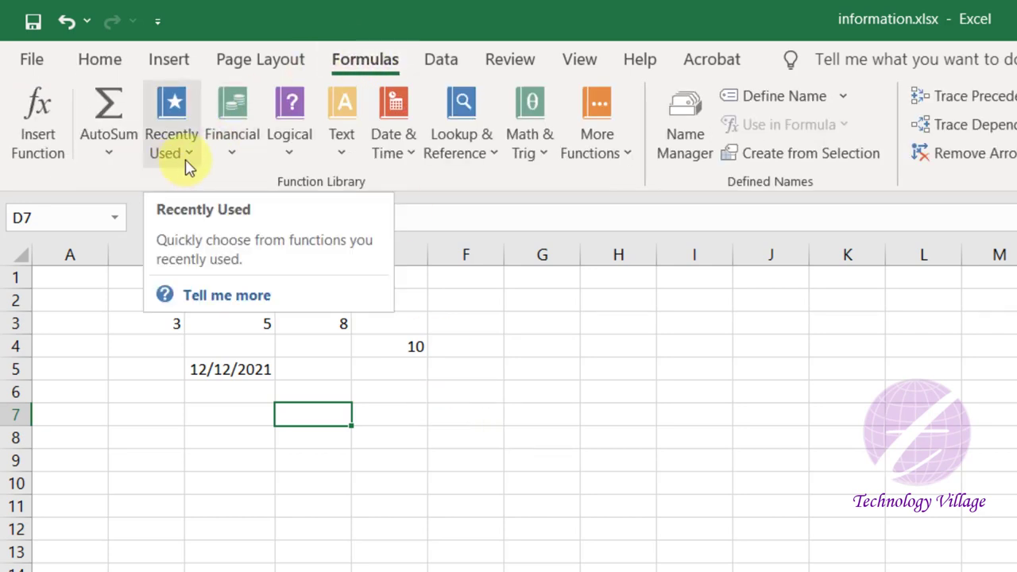
click(43, 156)
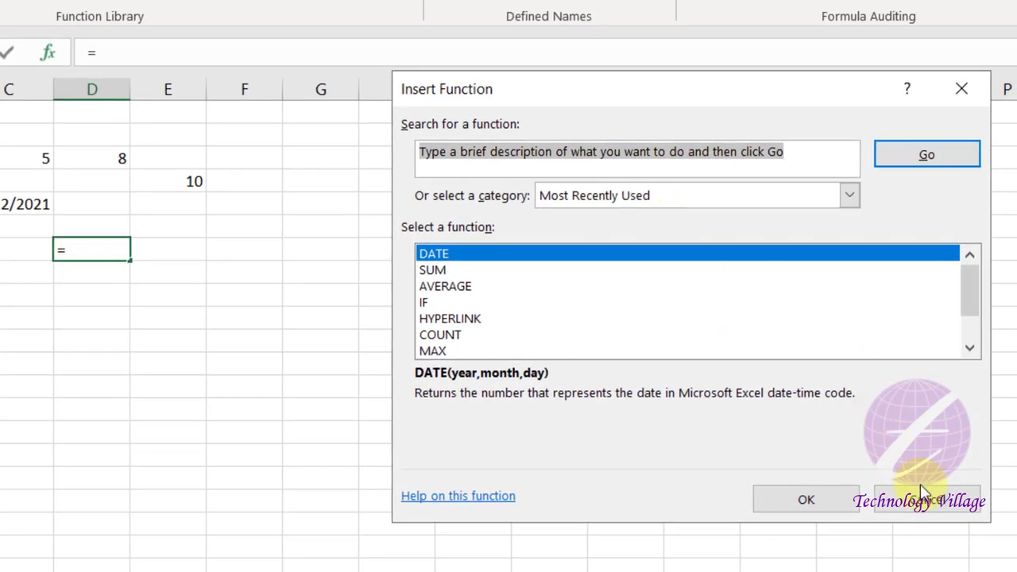
click(922, 497)
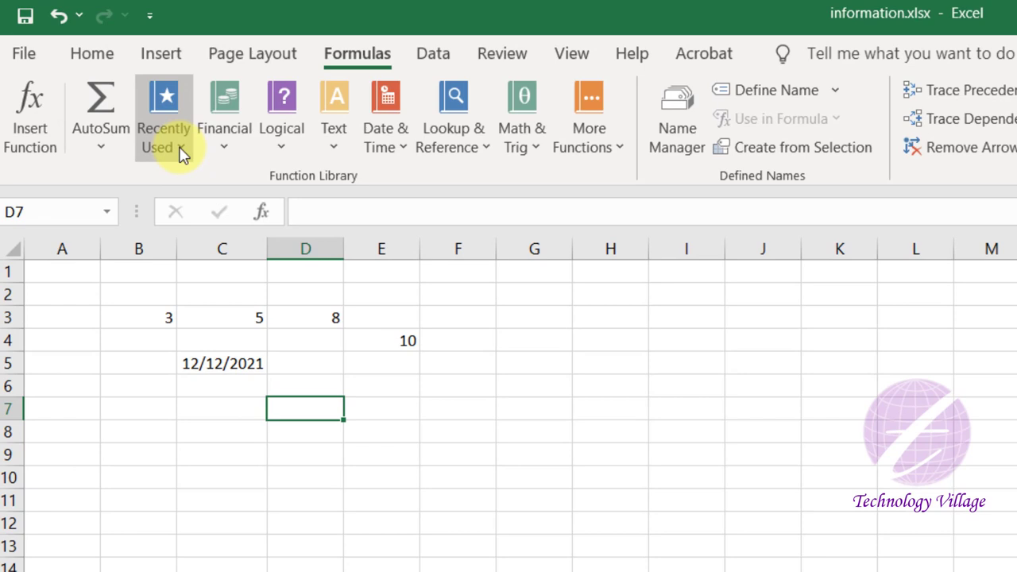
click(182, 153)
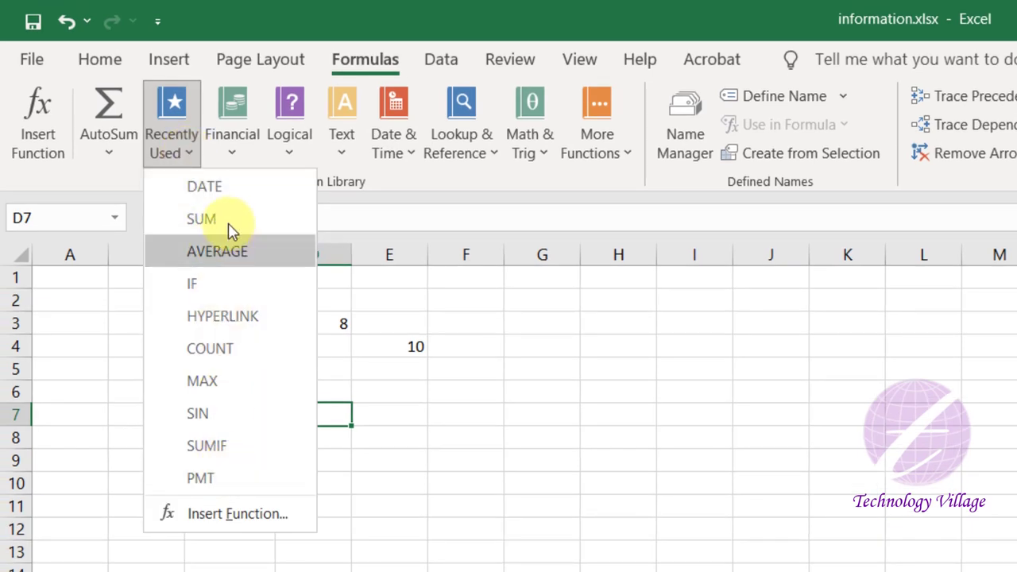
Browse the Financial, Logical, Text and More Functions menus, peek at Web, then close them.
click(237, 155)
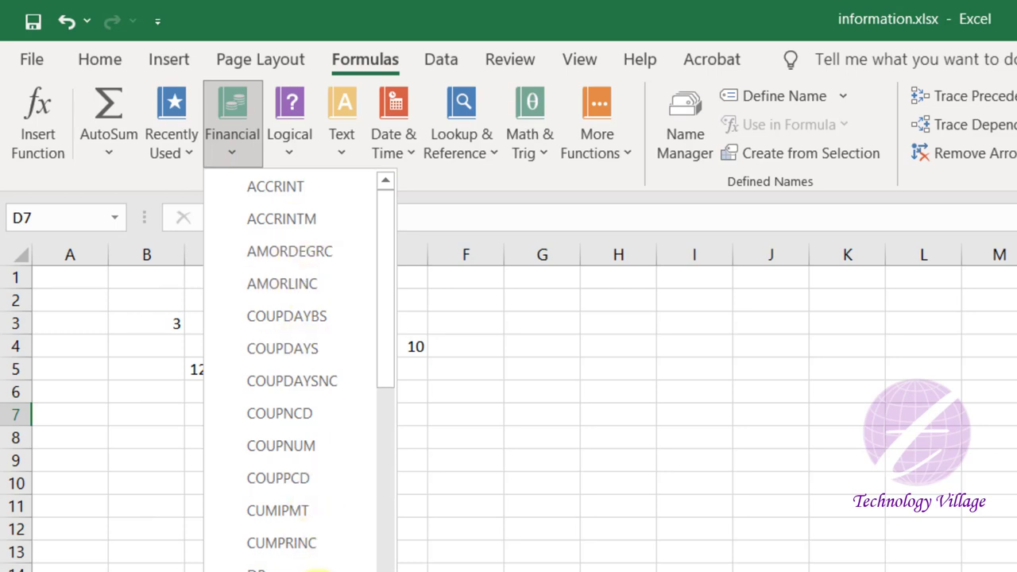
click(295, 157)
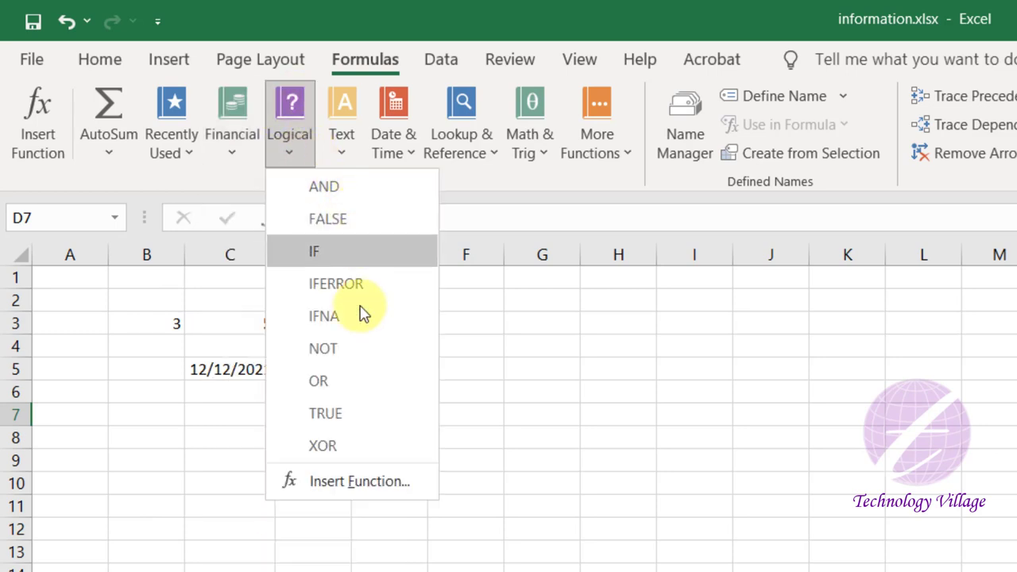
click(348, 155)
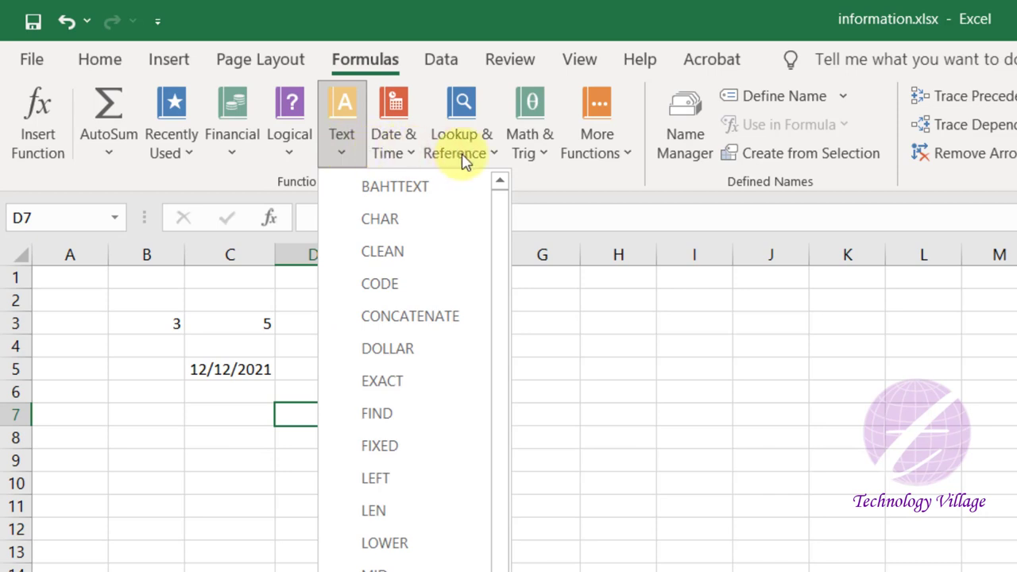
click(620, 159)
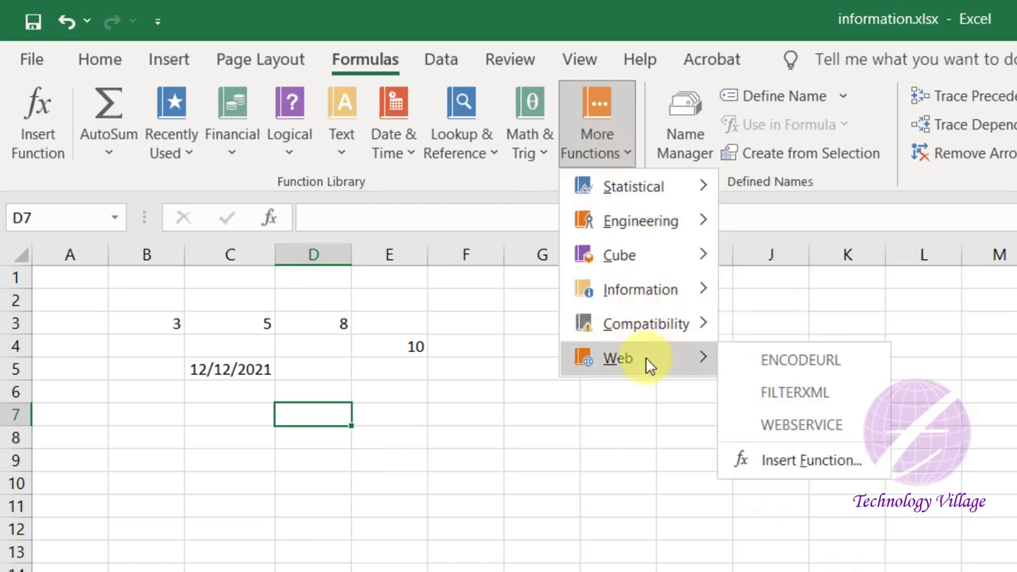
click(477, 408)
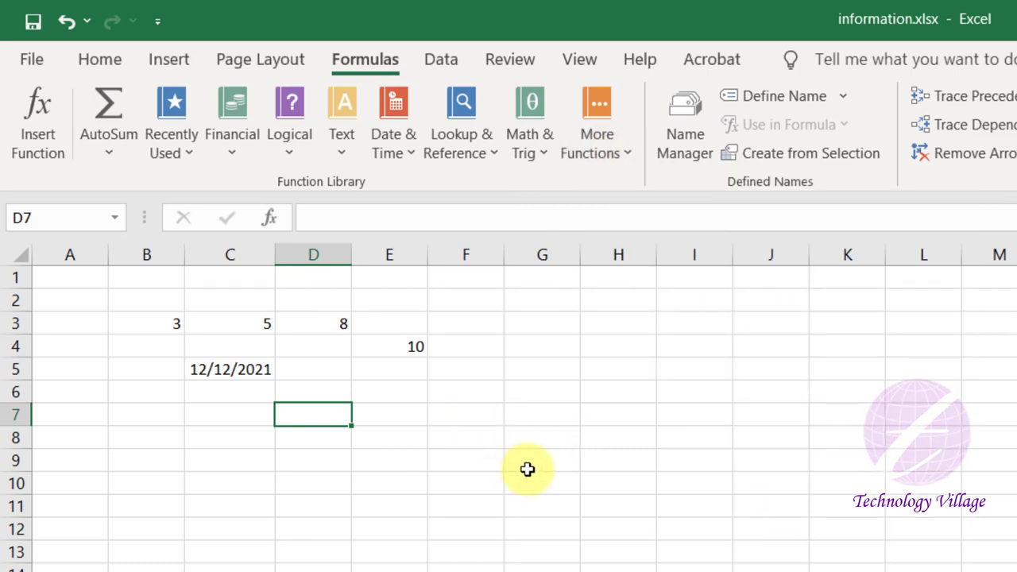